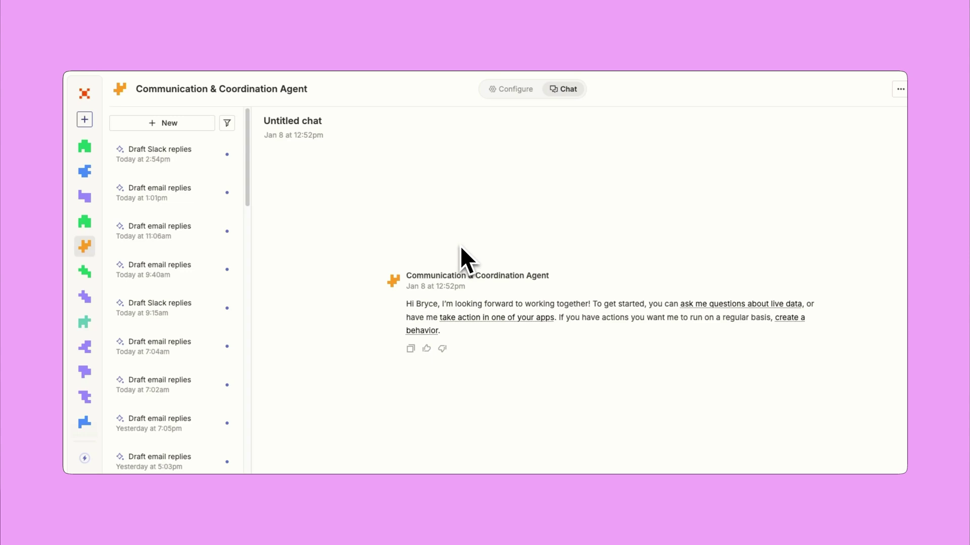
# In the Sales Prep Agent's meeting-prep instructions, insert a Gmail action and filter it toward Send Email
pyautogui.moveTo(98, 156)
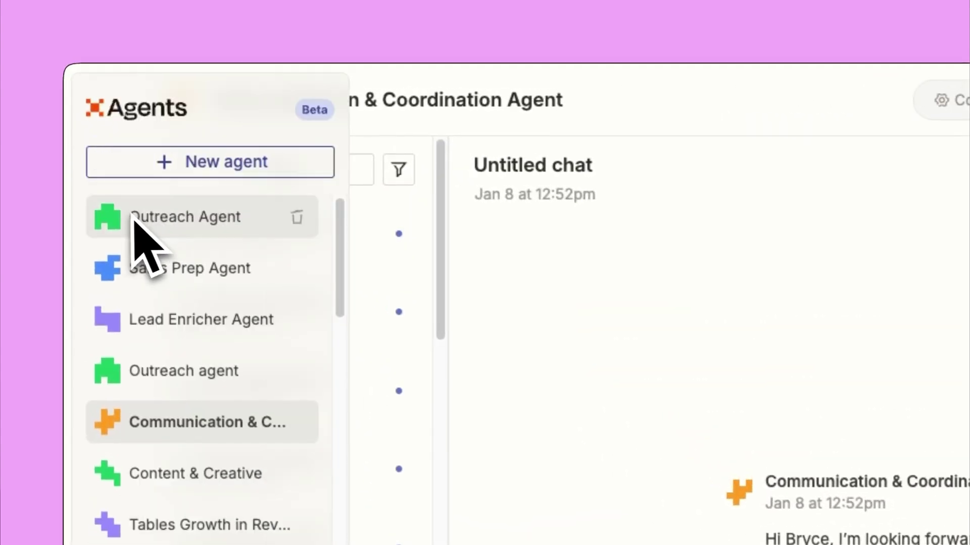
pyautogui.click(131, 283)
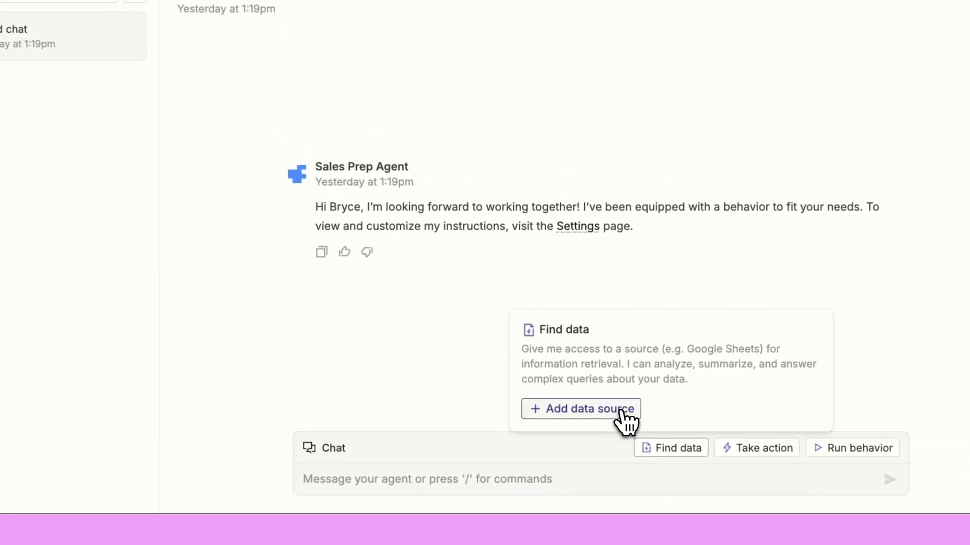
pyautogui.click(596, 410)
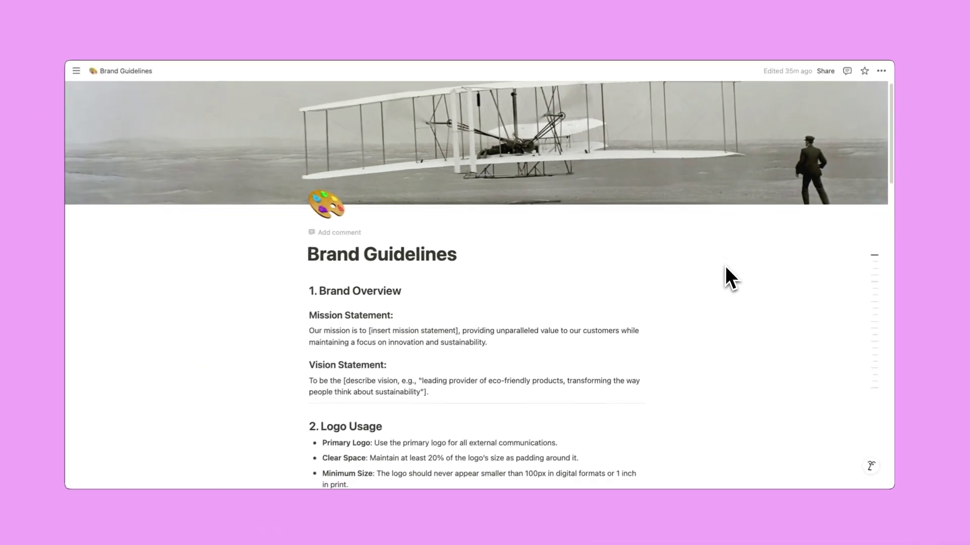
pyautogui.scroll(-3, 726, 269)
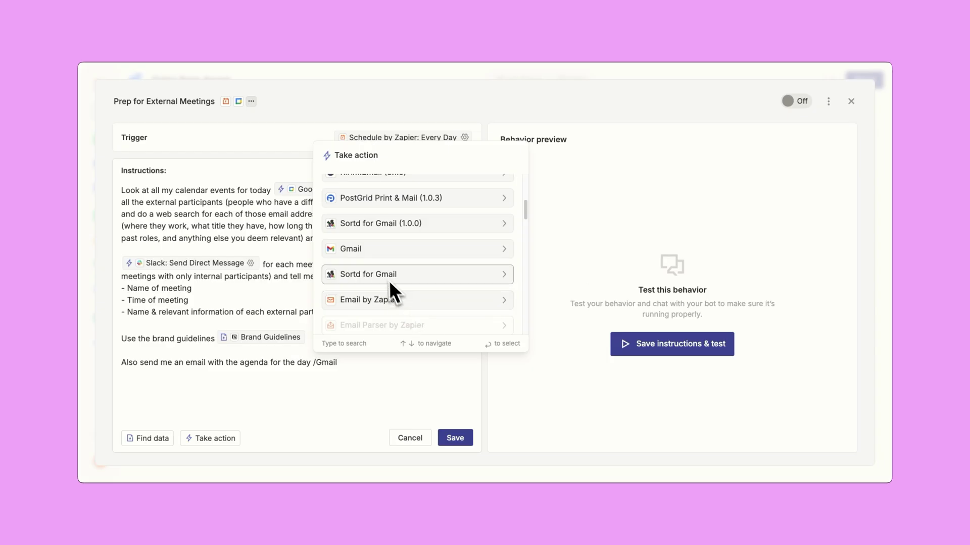
pyautogui.click(390, 279)
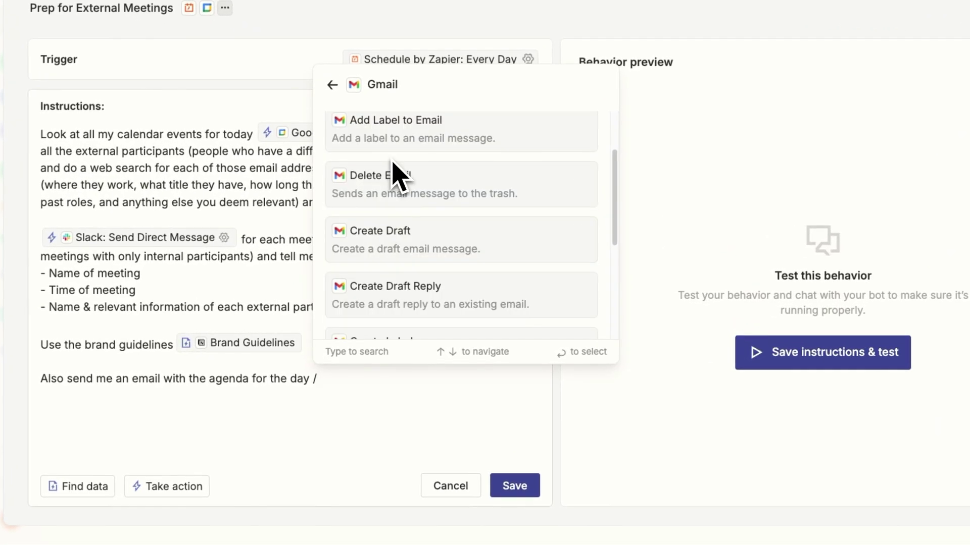
pyautogui.write('s')
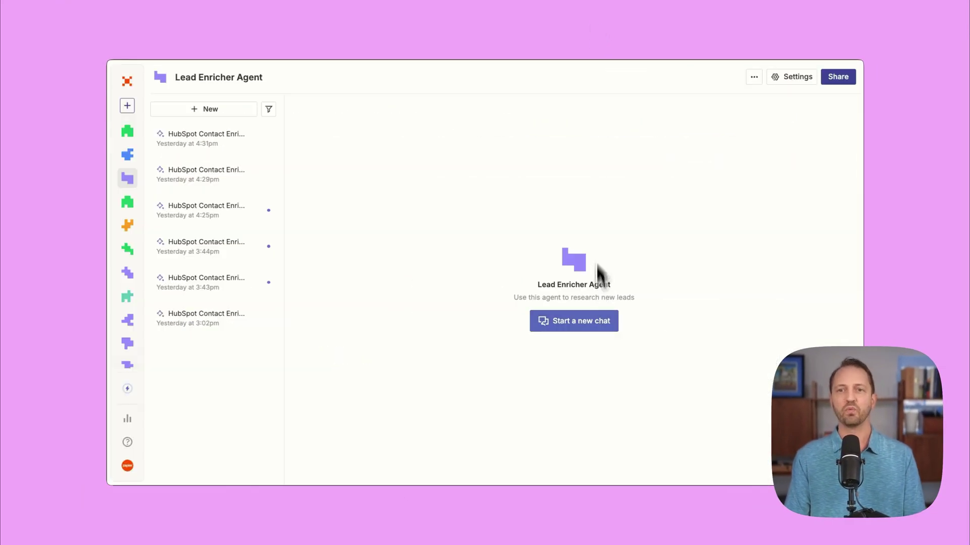
# Go to the Lead Enricher Agent from the Agents sidebar
pyautogui.moveTo(160, 335)
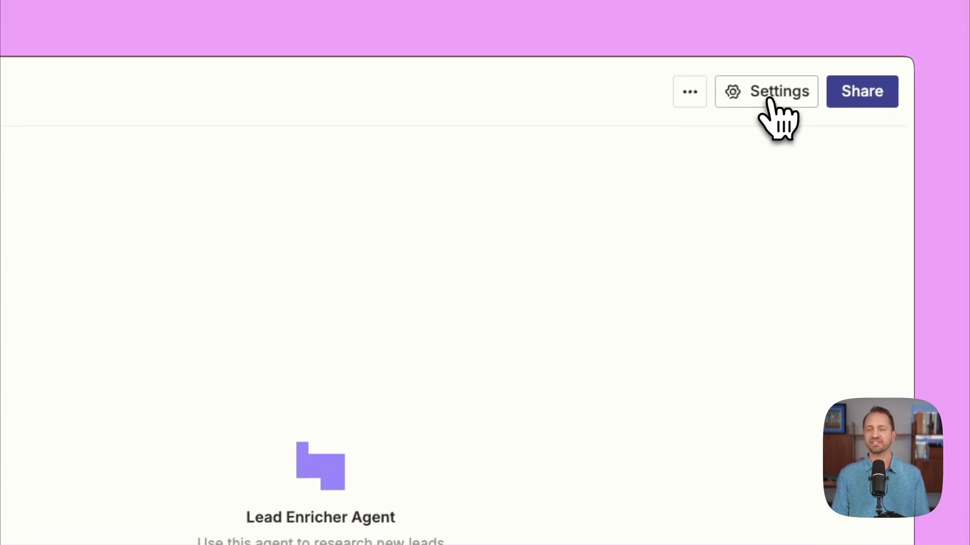
# Open the Lead Enricher's settings and view the HubSpot Contact Enrichment Workflow behavior
pyautogui.click(767, 96)
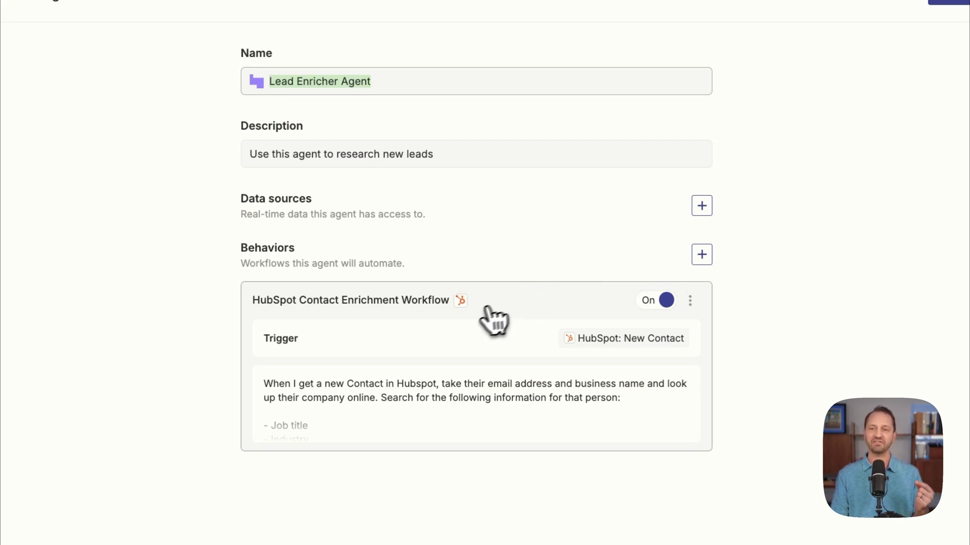
pyautogui.click(475, 347)
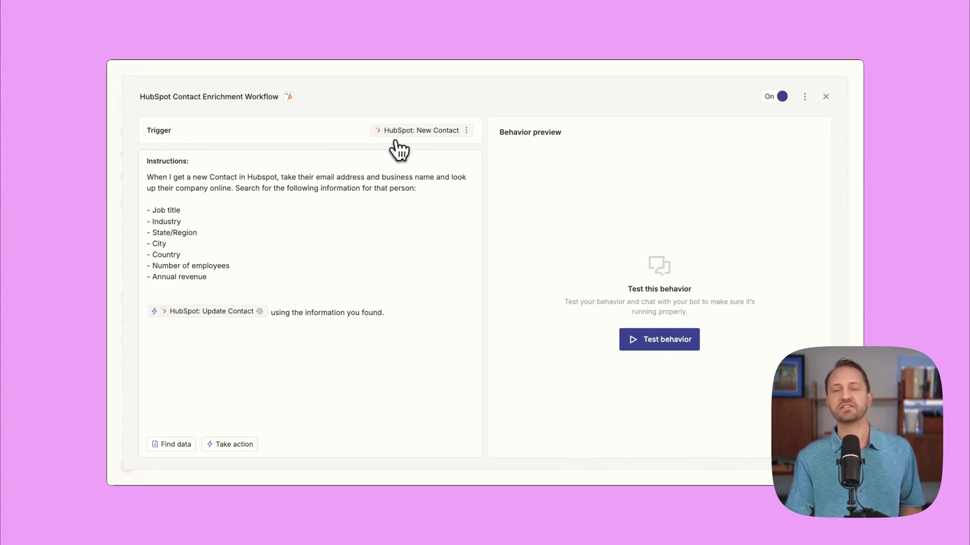
# Check the HubSpot account on the New Contact trigger and save it
pyautogui.click(438, 132)
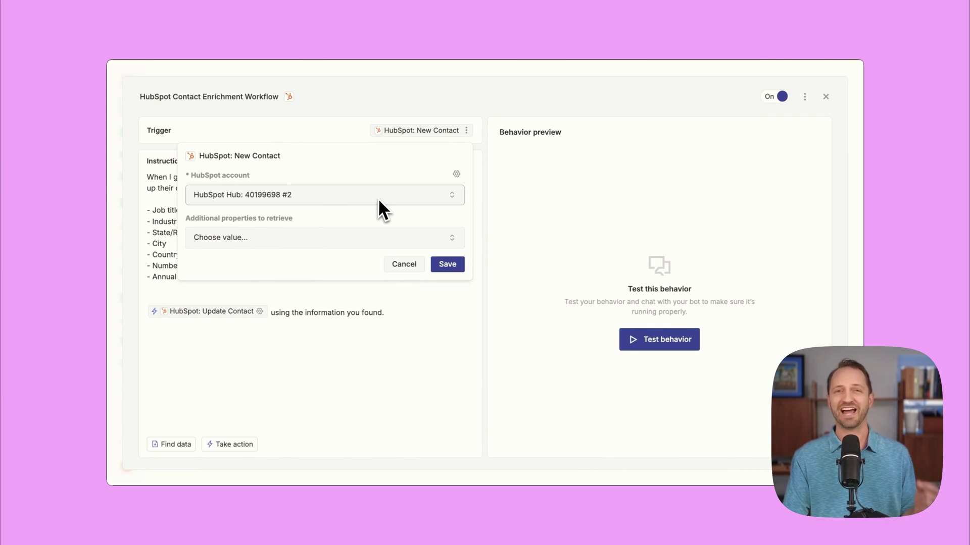
pyautogui.click(449, 264)
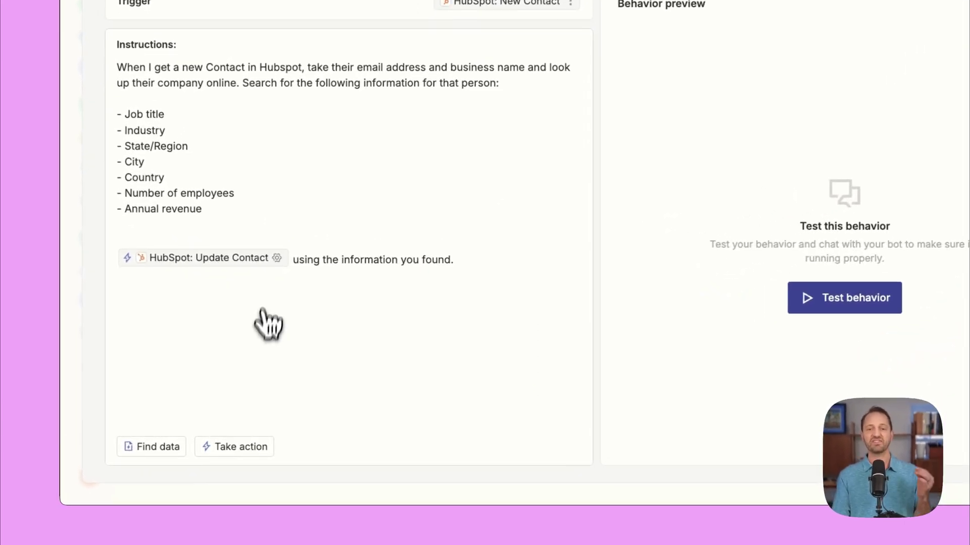
# Browse the Take action app list, then dismiss it without adding anything
pyautogui.click(237, 447)
pyautogui.scroll(-1, 234, 283)
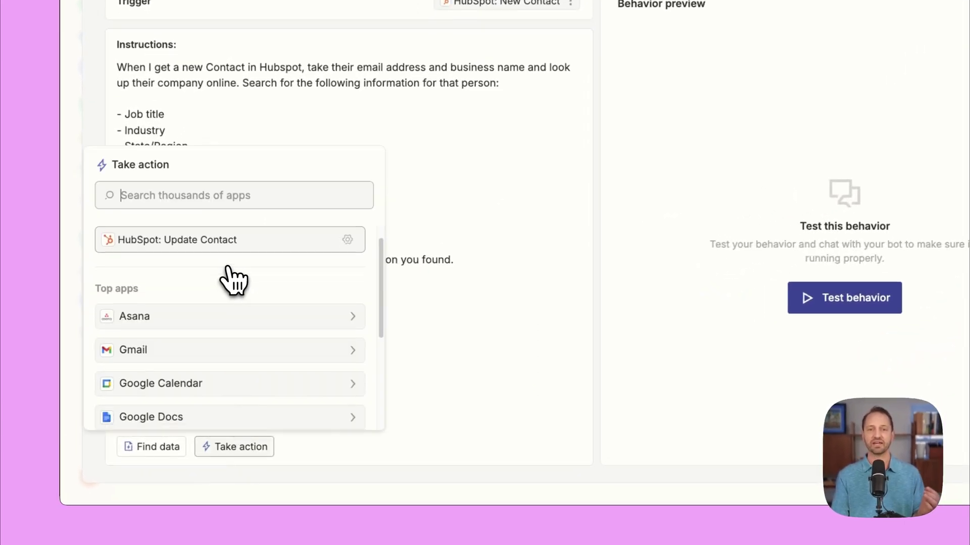
pyautogui.scroll(-1, 232, 280)
pyautogui.scroll(2, 202, 252)
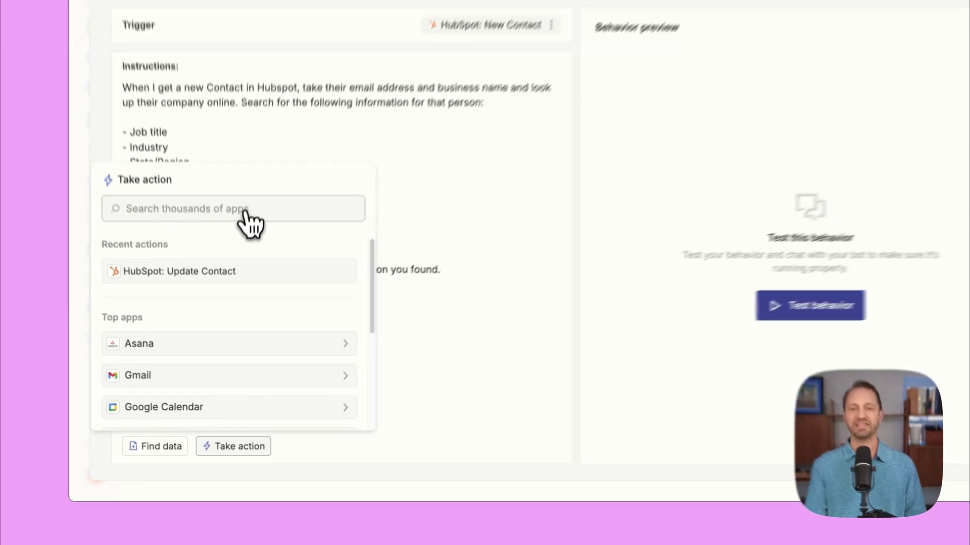
pyautogui.click(465, 314)
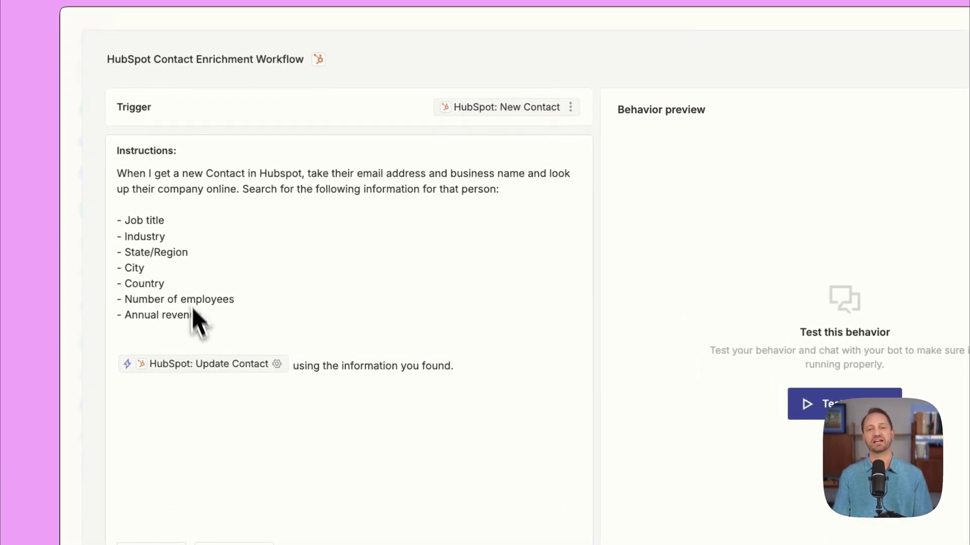
# Review every HubSpot Update Contact field, each left for the agent to generate
pyautogui.click(277, 364)
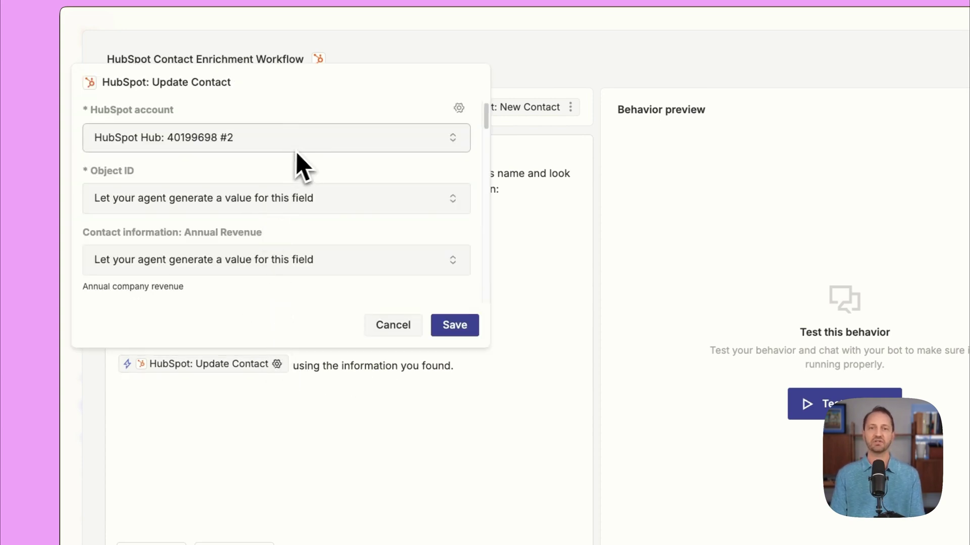
pyautogui.scroll(-1, 293, 174)
pyautogui.scroll(1, 278, 171)
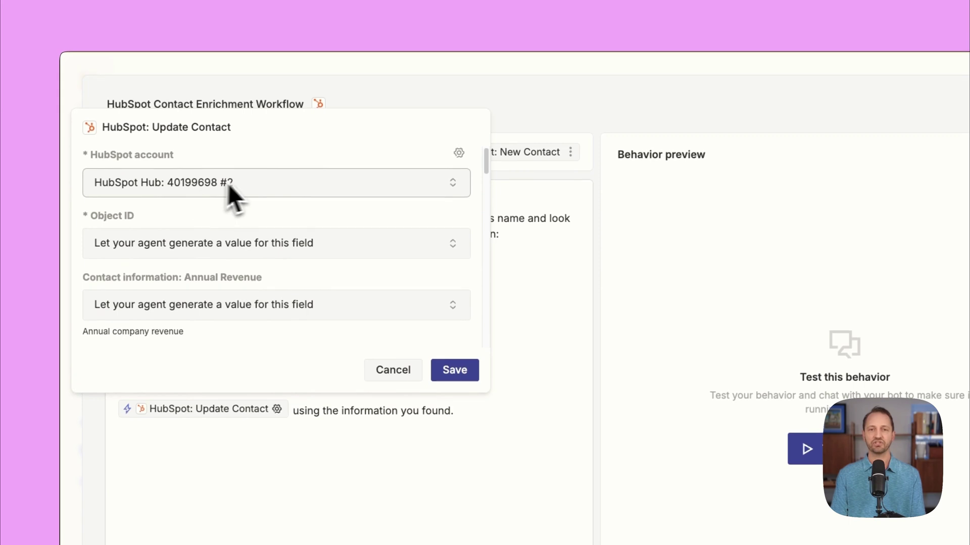
pyautogui.scroll(-3, 252, 191)
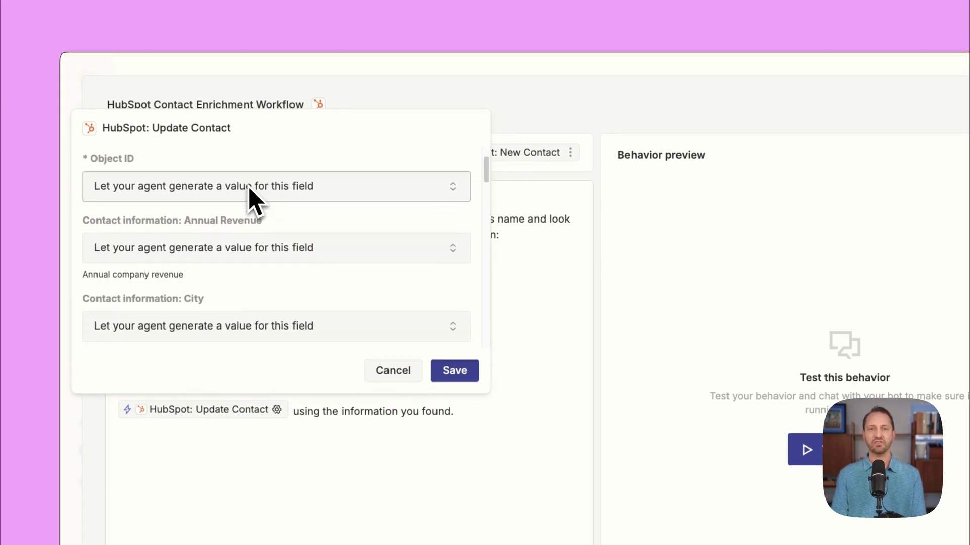
pyautogui.scroll(-5, 250, 195)
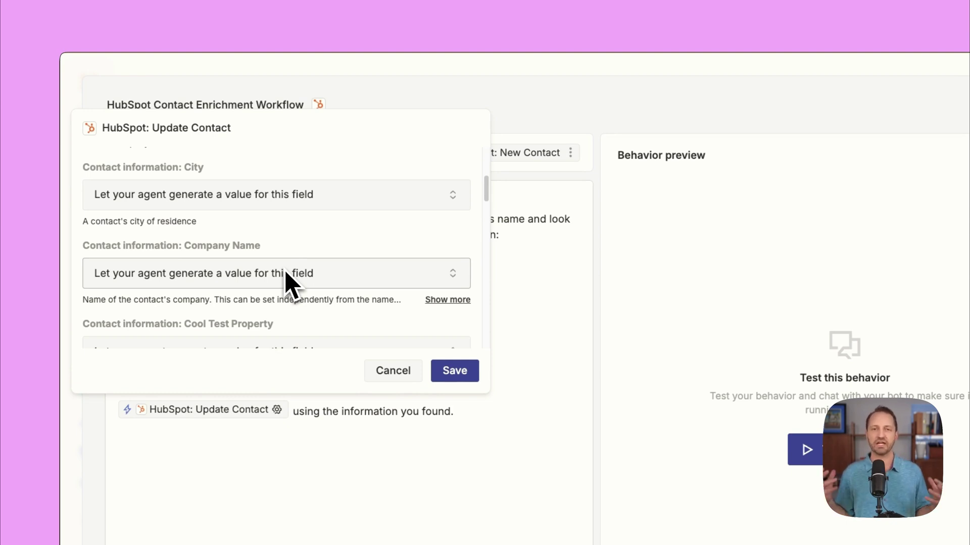
pyautogui.scroll(-1, 389, 284)
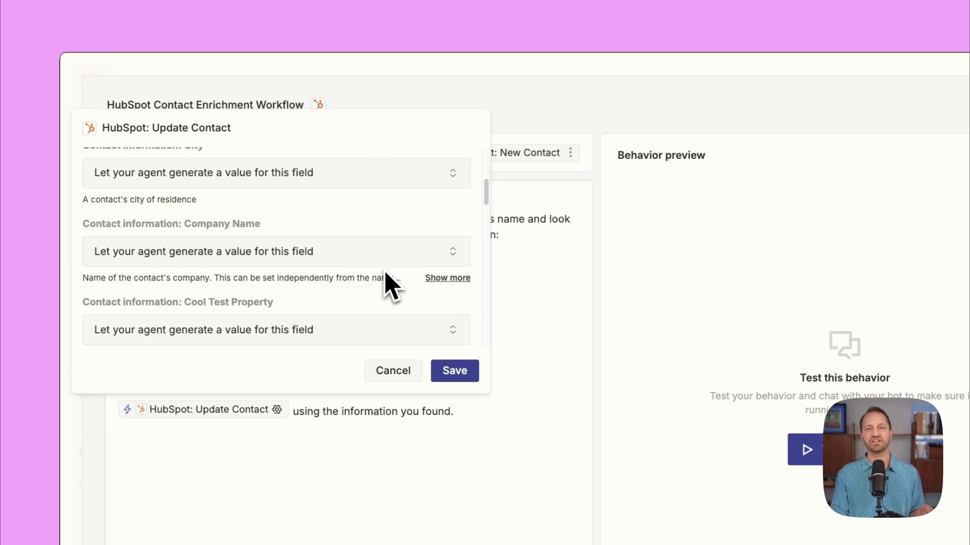
pyautogui.scroll(-3, 385, 271)
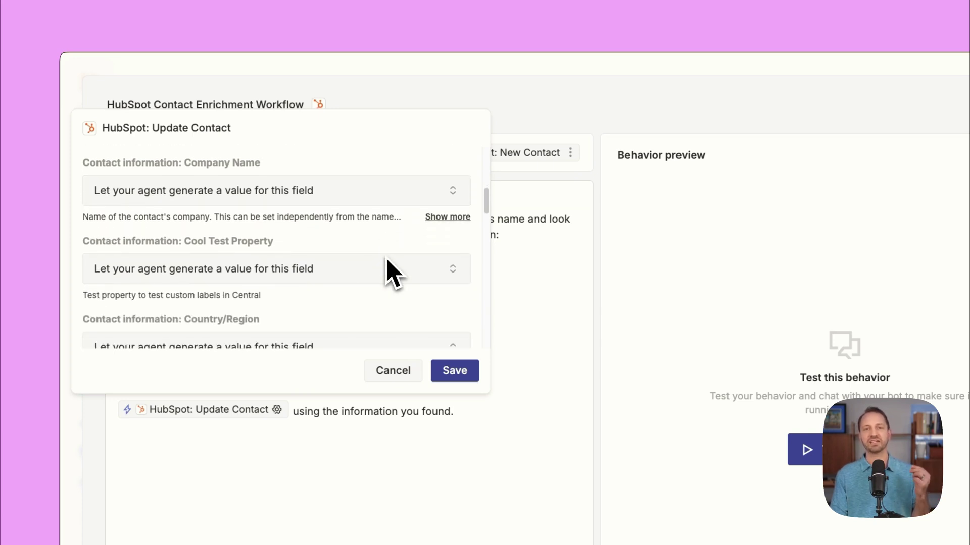
pyautogui.scroll(-3, 380, 265)
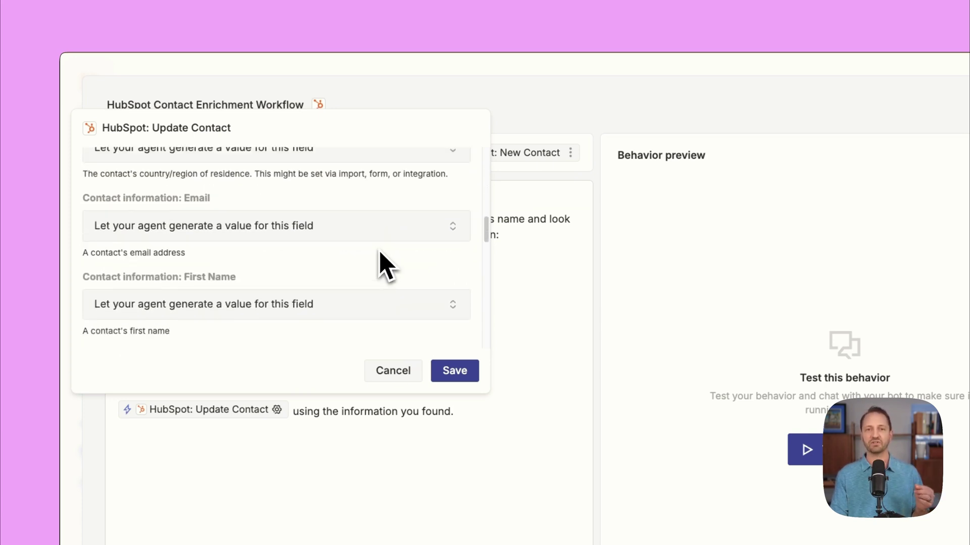
pyautogui.scroll(-2, 252, 267)
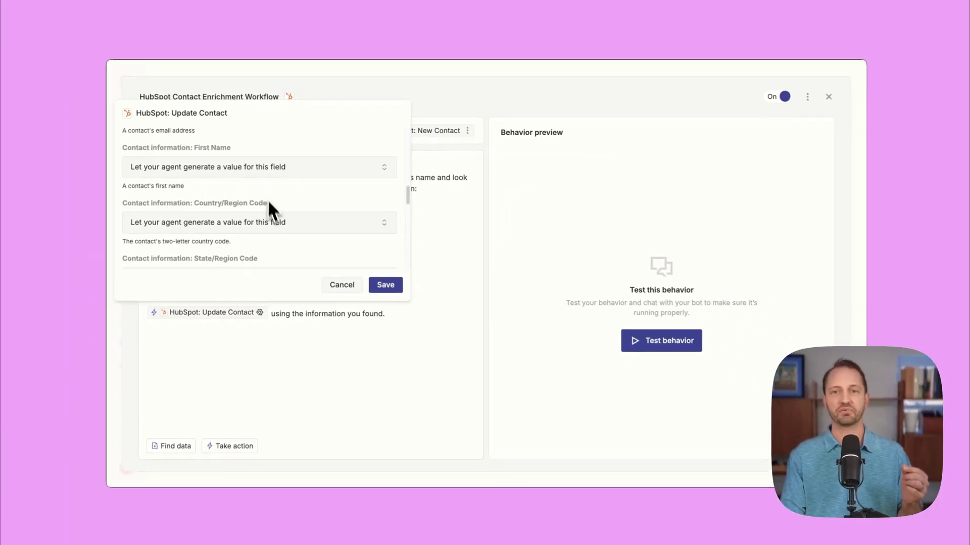
# Save the Update Contact settings, close the enrichment behavior, and return to chat
pyautogui.click(393, 294)
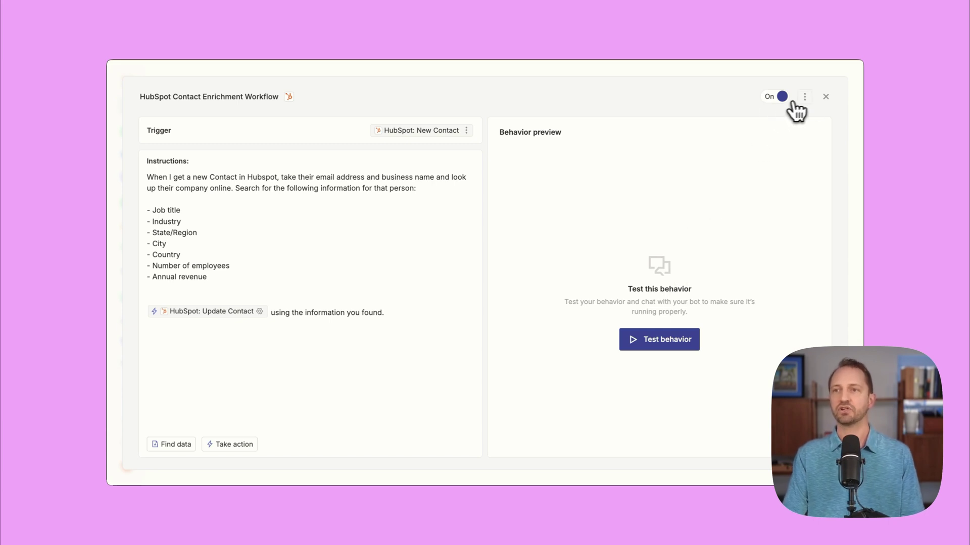
pyautogui.click(826, 97)
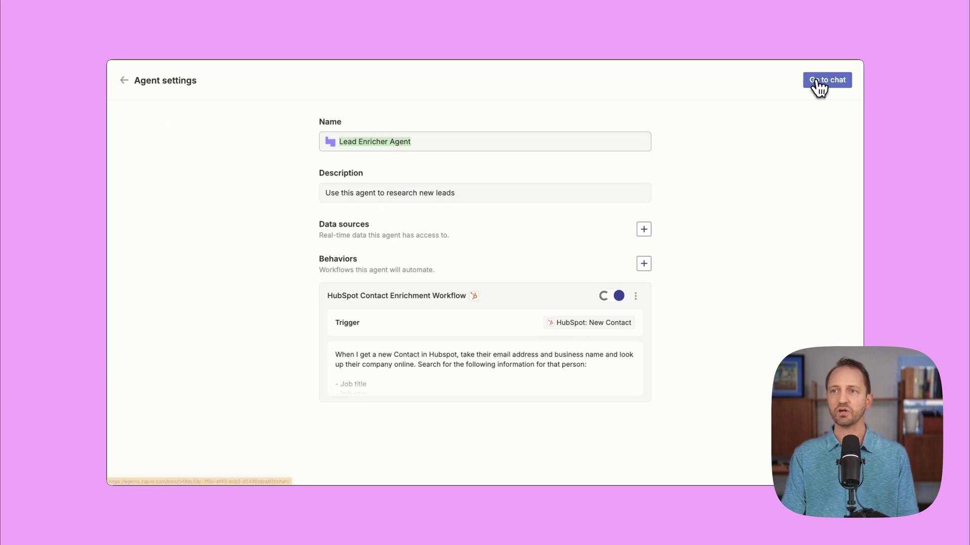
pyautogui.click(819, 84)
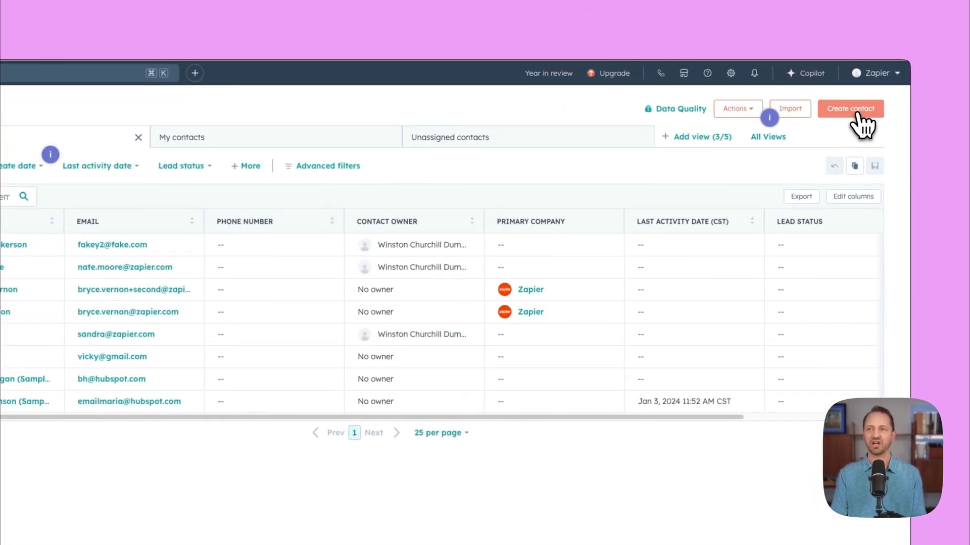
# Create a new HubSpot contact, entering the lead's email address and name
pyautogui.click(851, 108)
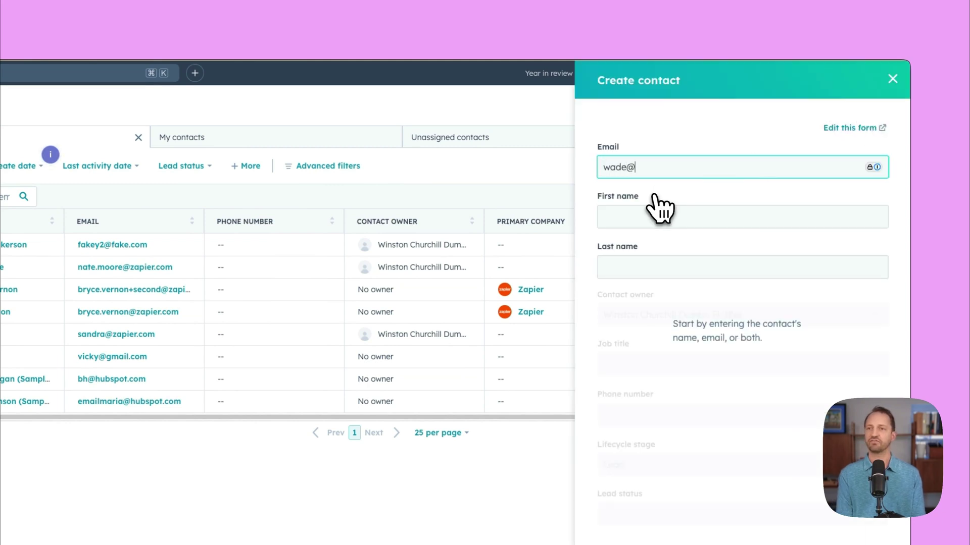
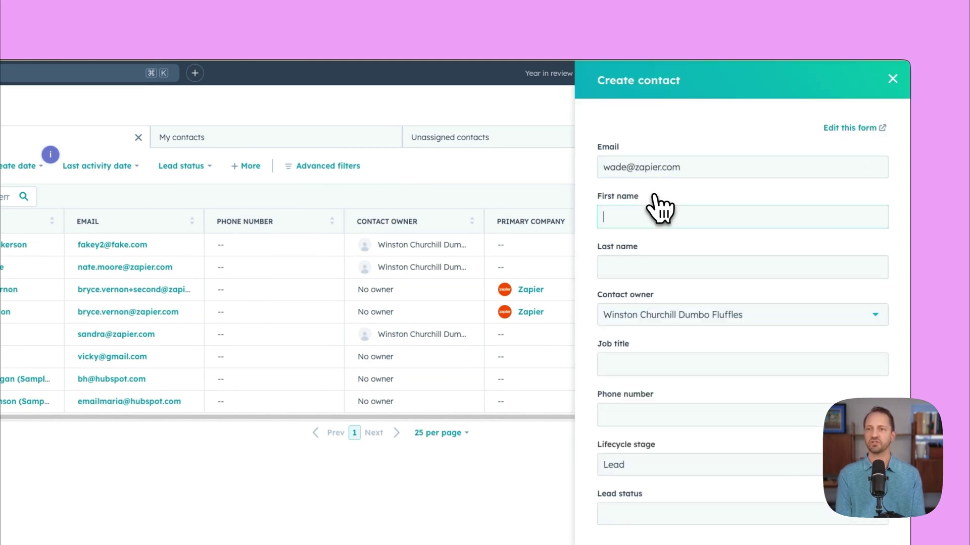
pyautogui.write('Foster')
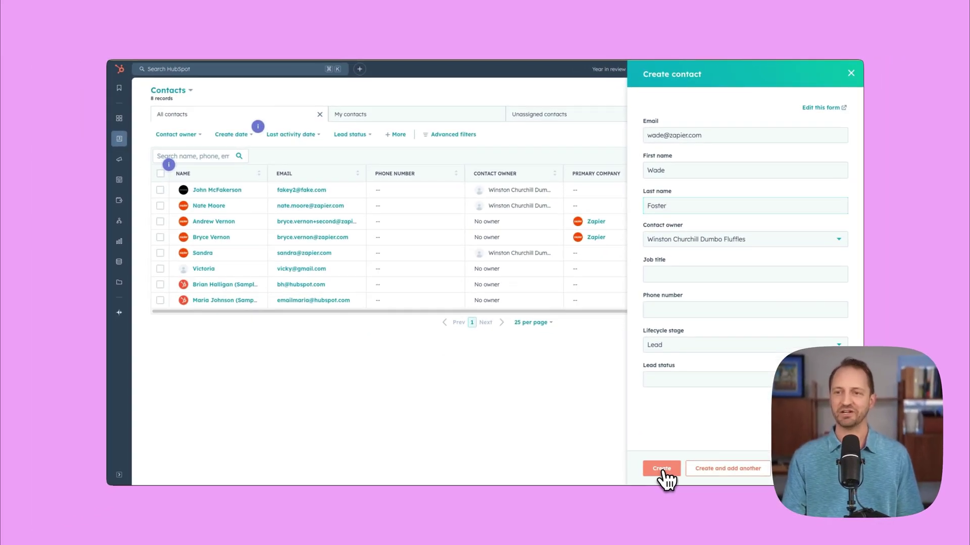
pyautogui.click(662, 469)
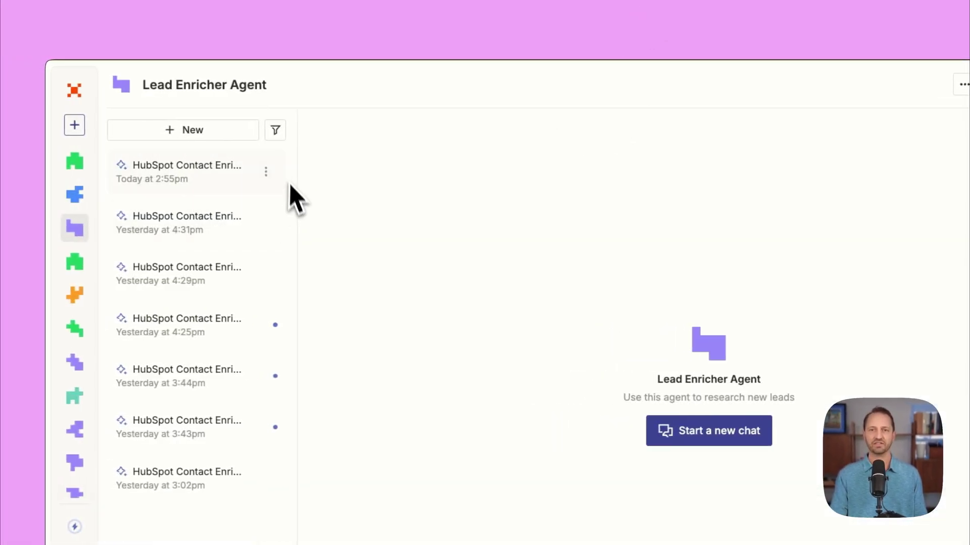
# Open today's 2:55pm HubSpot Contact Enrichment Workflow chat to confirm the contact update
pyautogui.click(219, 192)
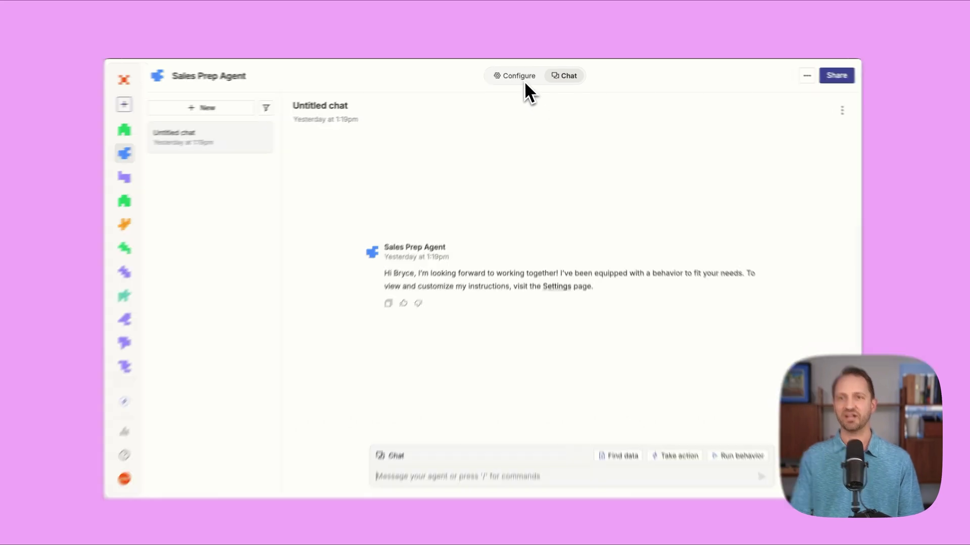
# Open Prep for External Meetings and check its Every Day 8:00 AM schedule trigger options
pyautogui.click(522, 78)
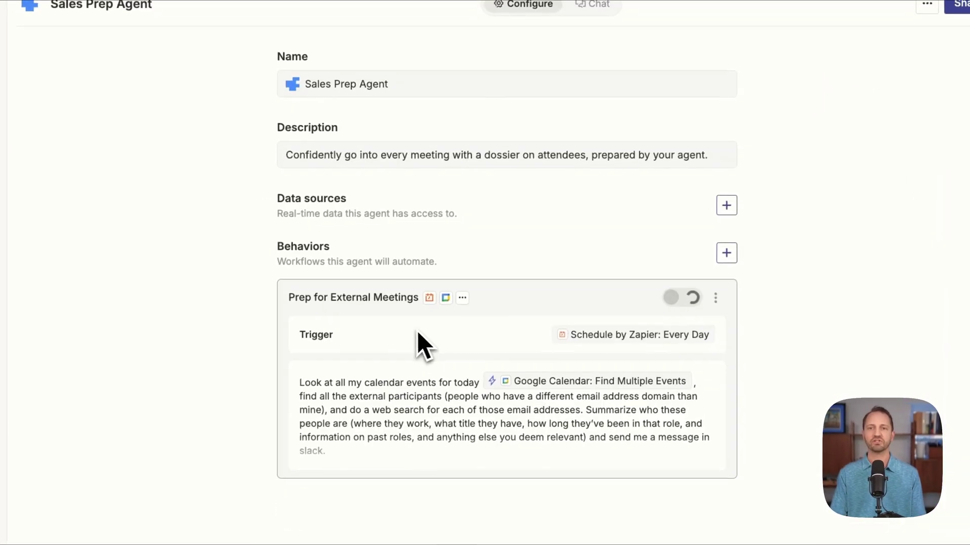
pyautogui.click(455, 337)
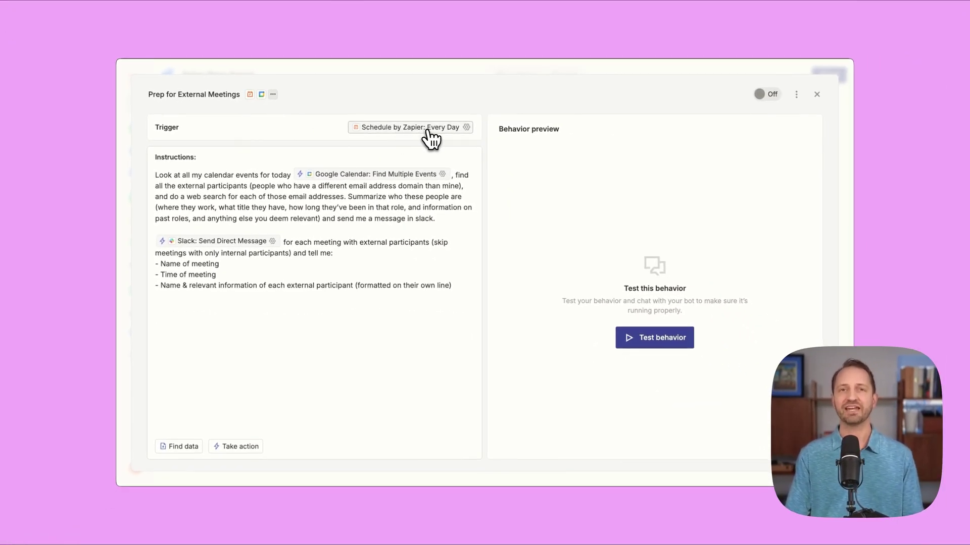
pyautogui.click(428, 130)
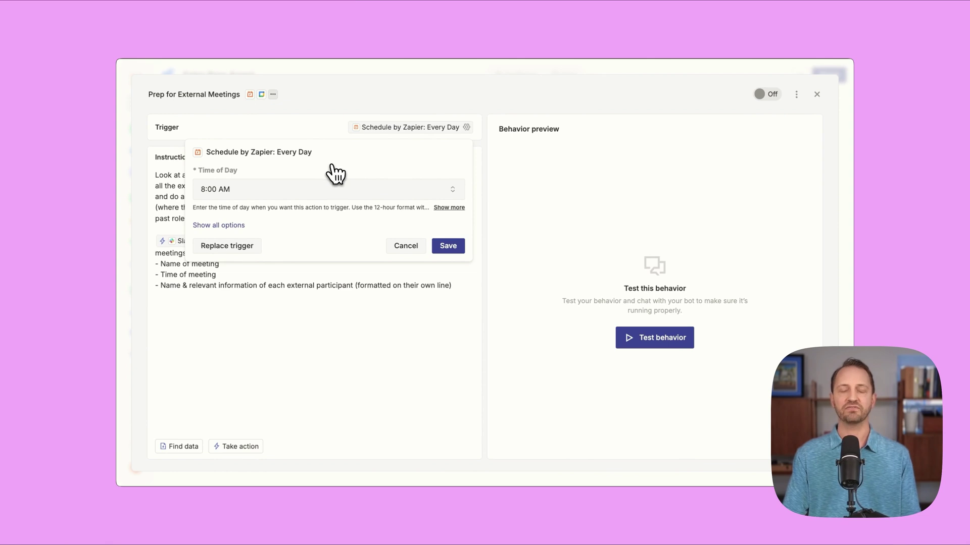
pyautogui.click(218, 225)
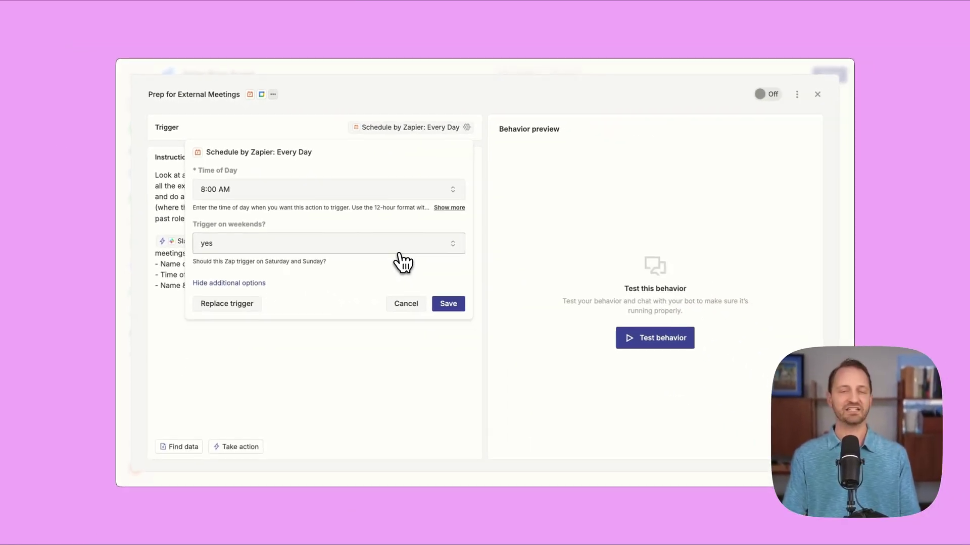
pyautogui.click(417, 305)
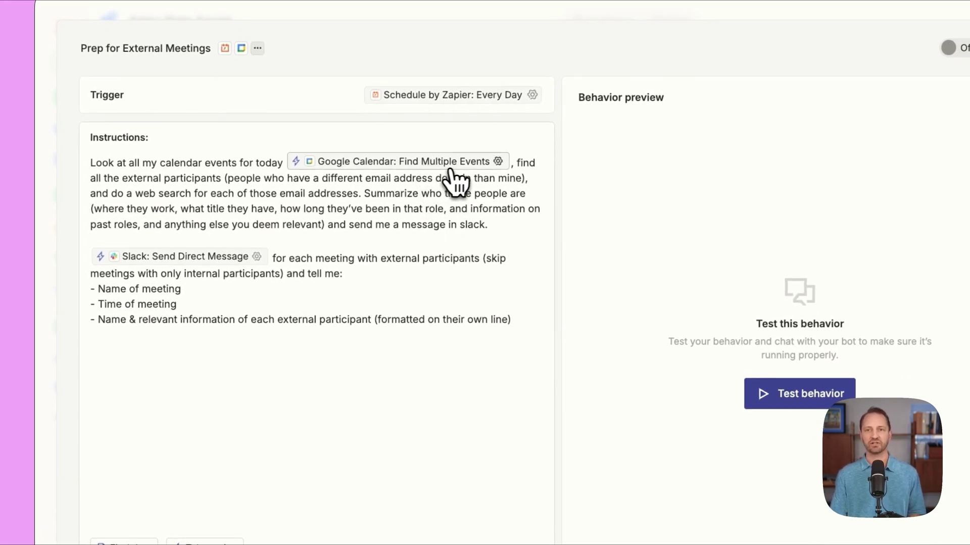
# Save the Google Calendar Find Multiple Events settings with search and time fields agent-filled
pyautogui.click(483, 163)
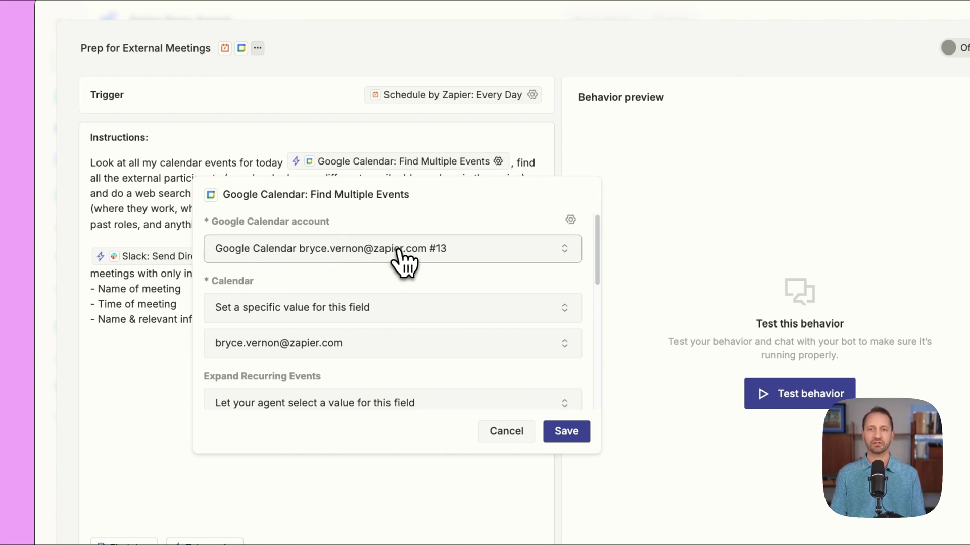
pyautogui.scroll(-1, 399, 263)
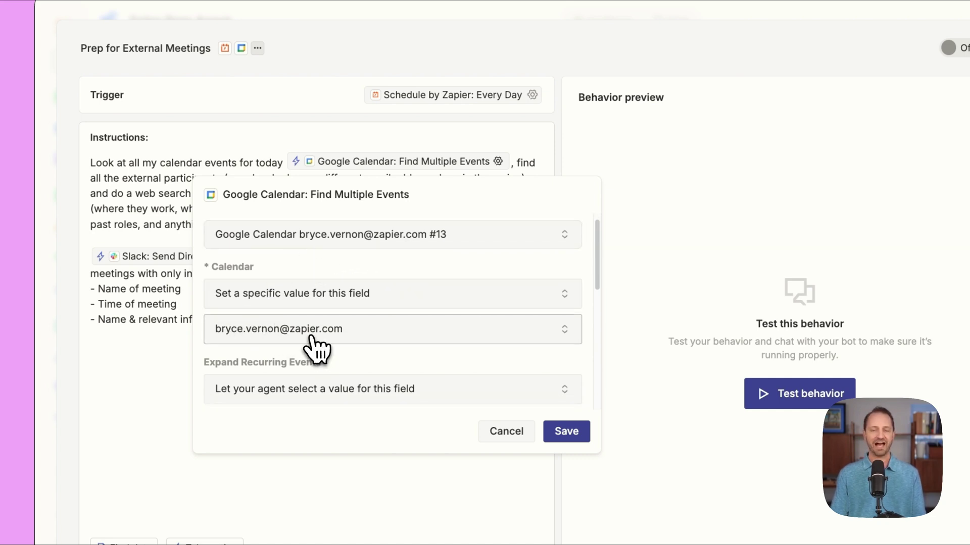
pyautogui.scroll(-8, 381, 305)
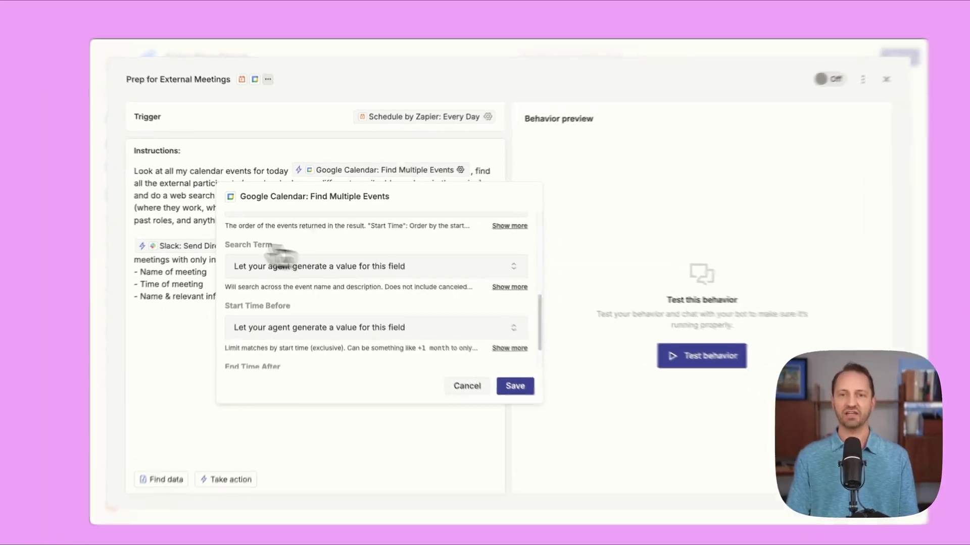
pyautogui.scroll(-3, 391, 303)
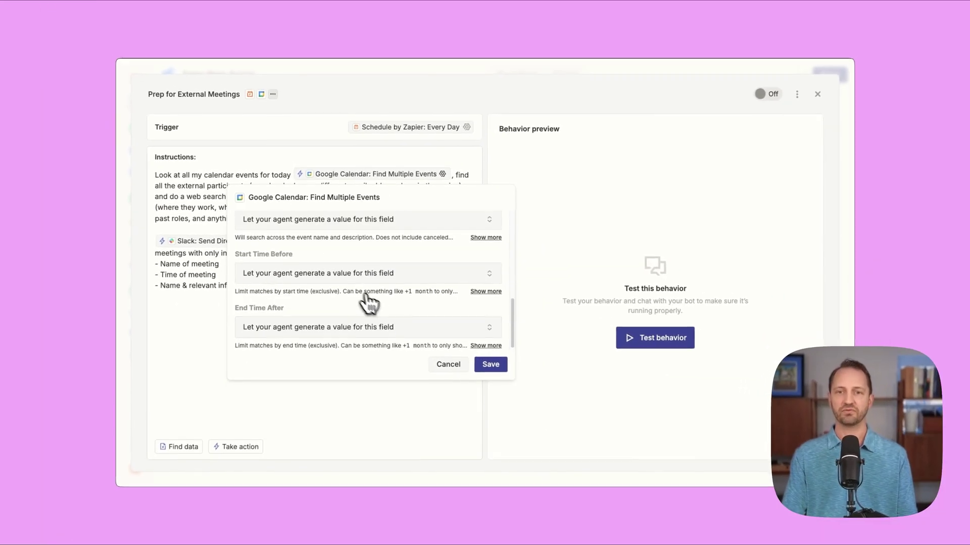
pyautogui.click(485, 374)
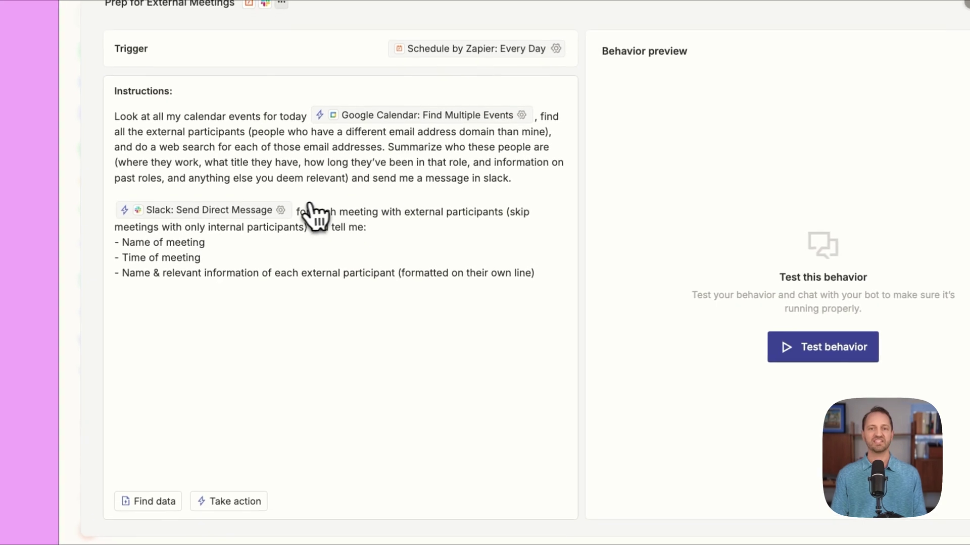
# Set 'Send as a bot?' to Yes in the Slack: Send Direct Message step and save
pyautogui.click(281, 211)
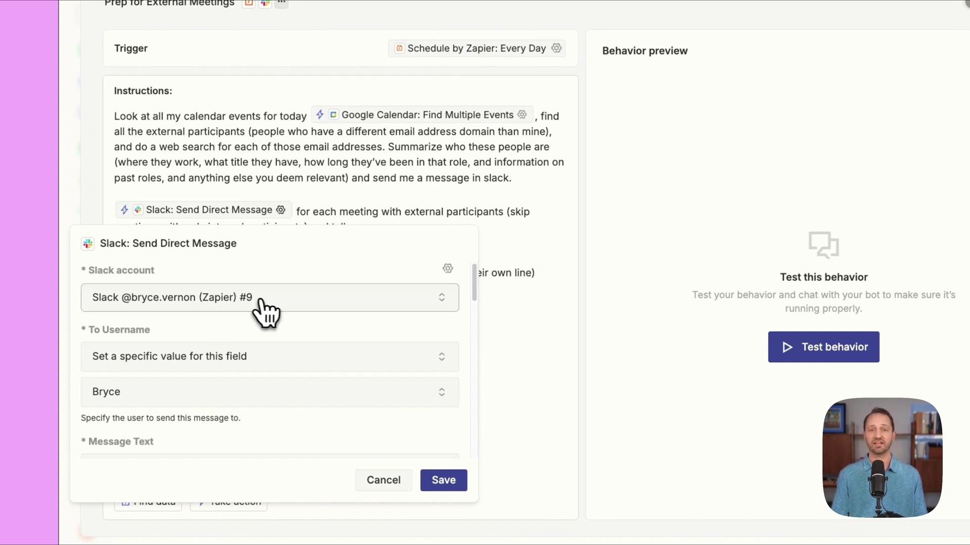
pyautogui.scroll(-1, 268, 314)
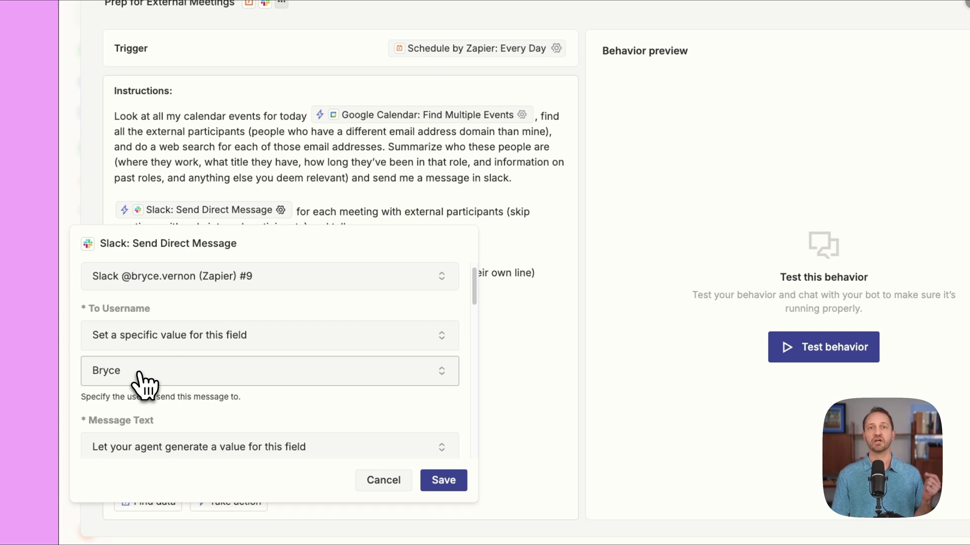
pyautogui.scroll(-5, 144, 384)
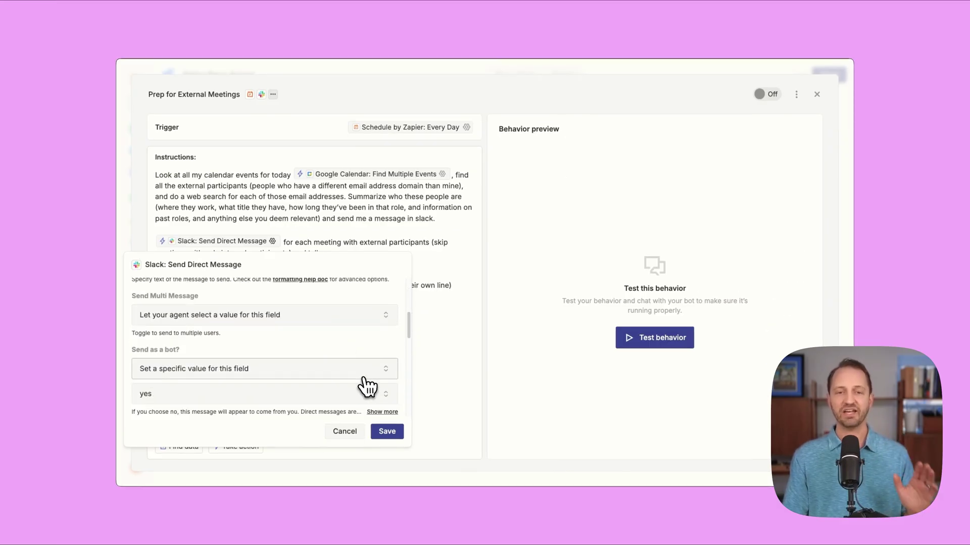
pyautogui.scroll(-2, 378, 397)
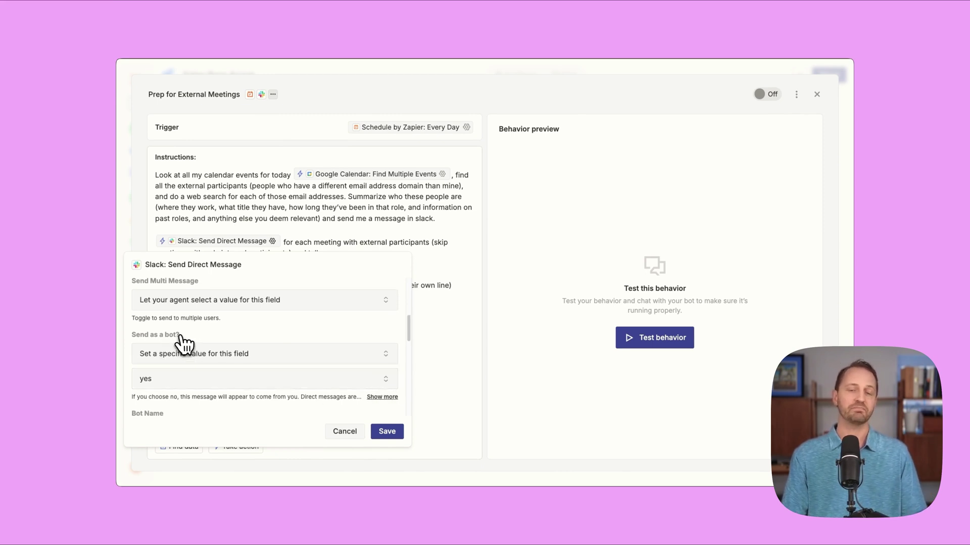
pyautogui.click(179, 381)
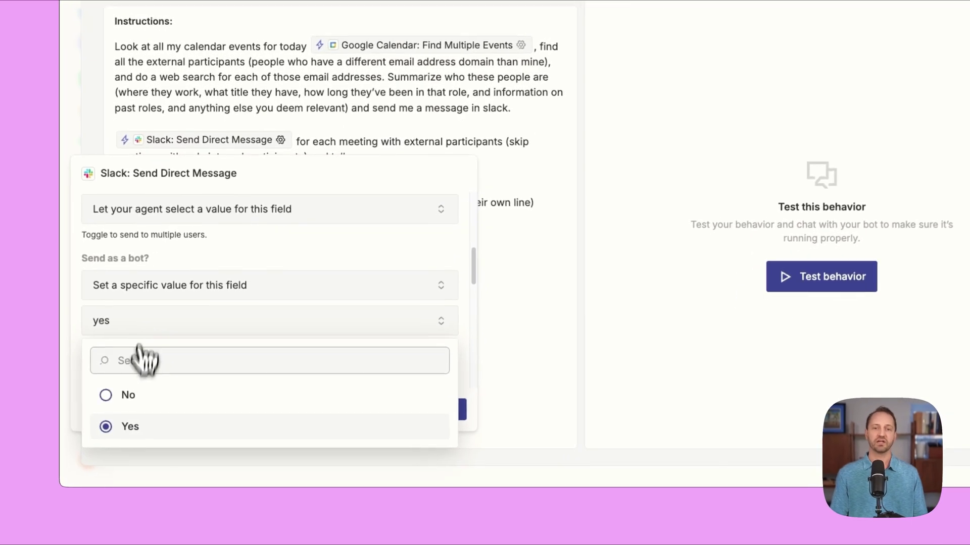
pyautogui.click(130, 428)
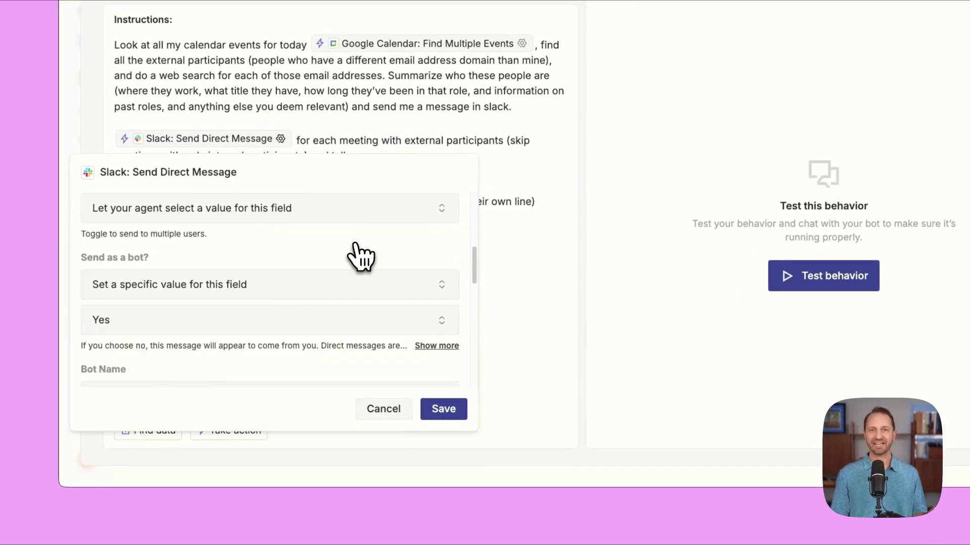
pyautogui.scroll(-1, 355, 245)
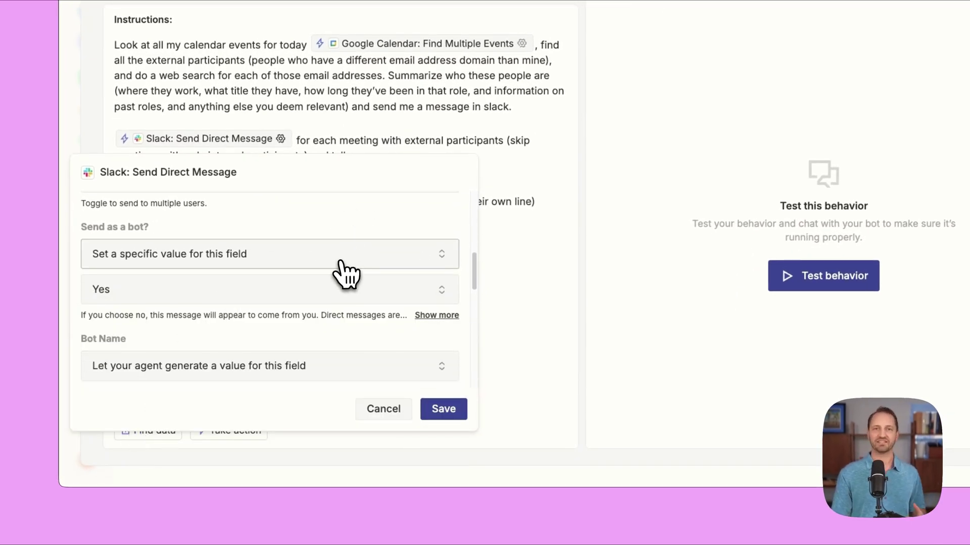
pyautogui.scroll(-2, 340, 275)
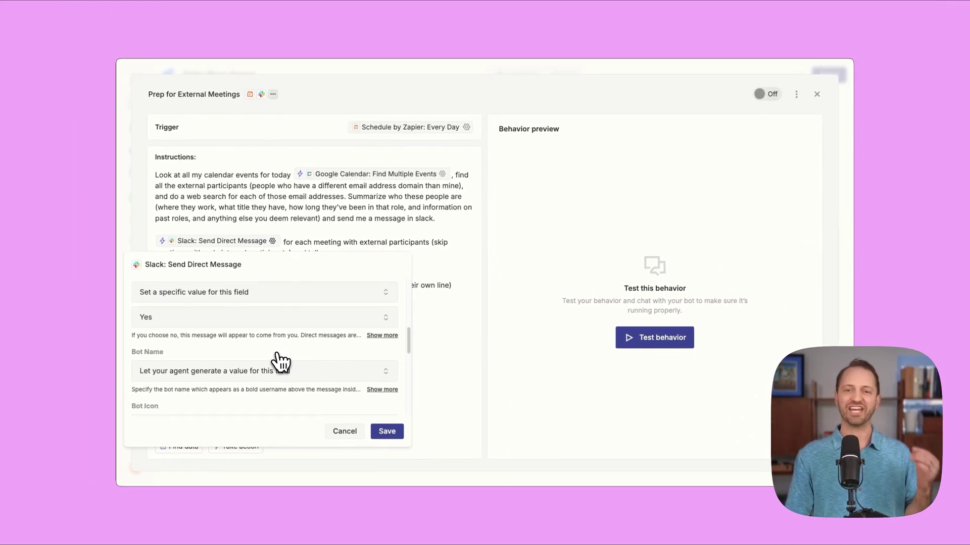
pyautogui.scroll(-1, 303, 389)
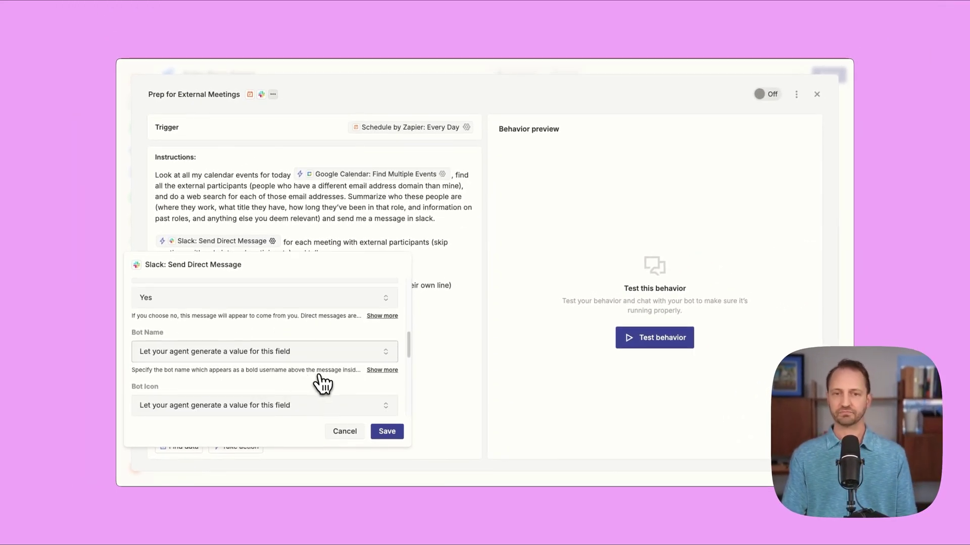
pyautogui.click(387, 432)
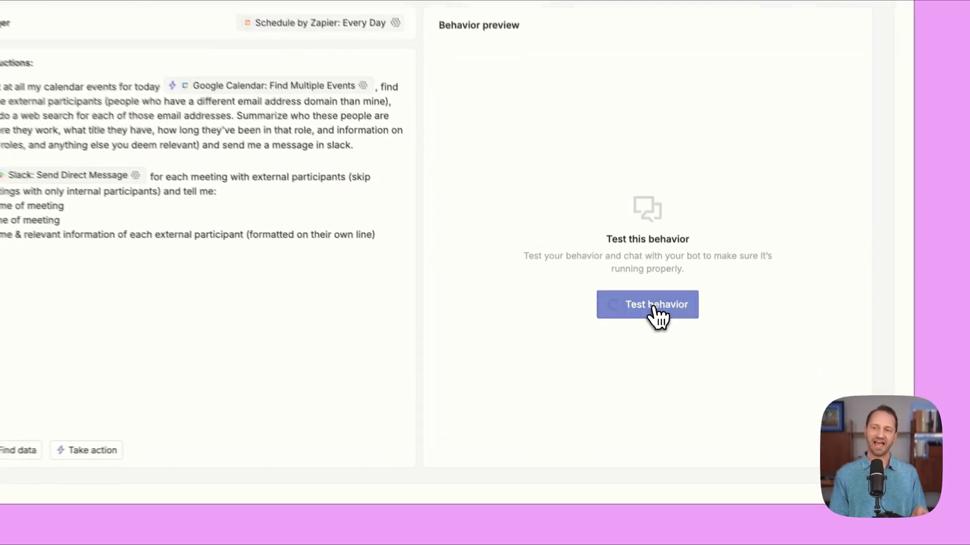
# Run a behavior test to preview the Slack DM summarizing the 3:30–4:00 PM meeting's external participant
pyautogui.click(661, 344)
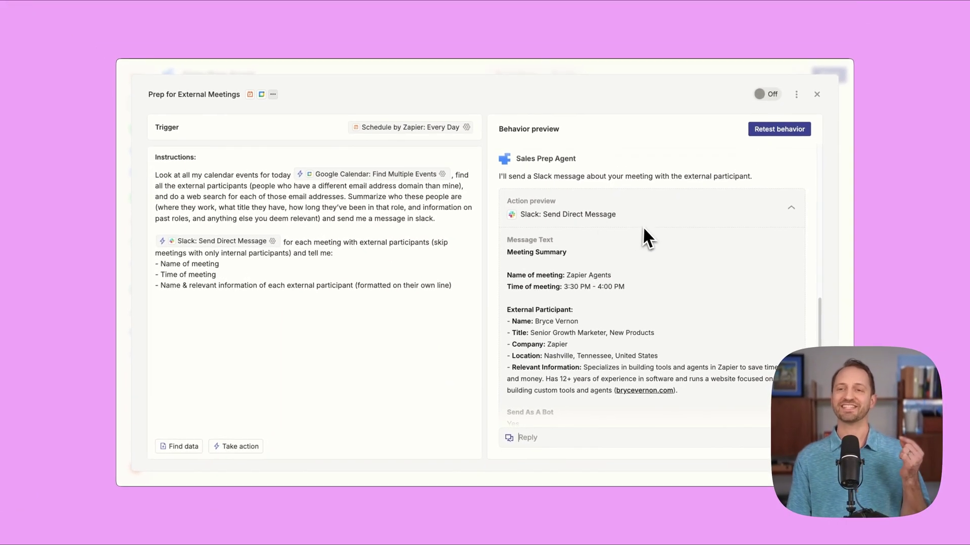
# Approve the previewed Slack meeting summary DM so it is sent as a bot
pyautogui.scroll(-3, 644, 230)
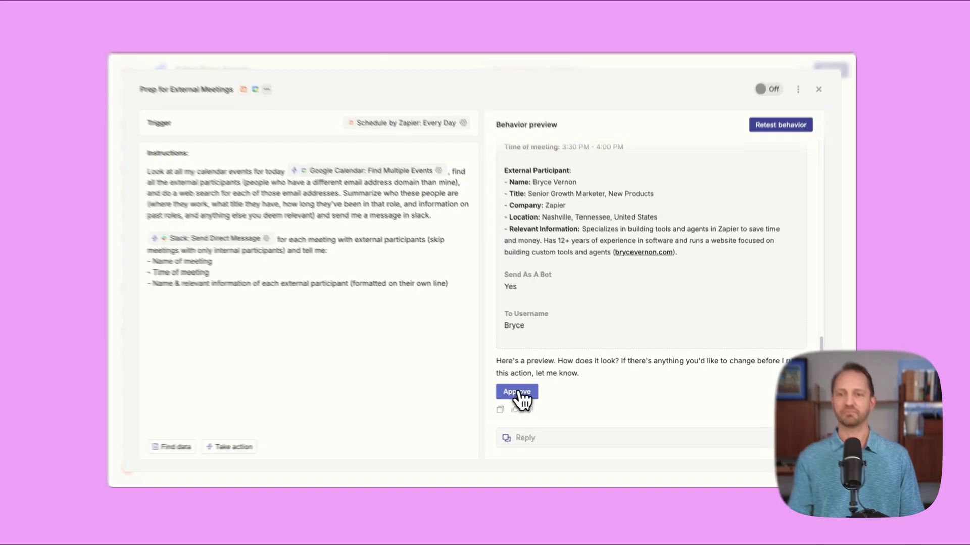
pyautogui.click(516, 392)
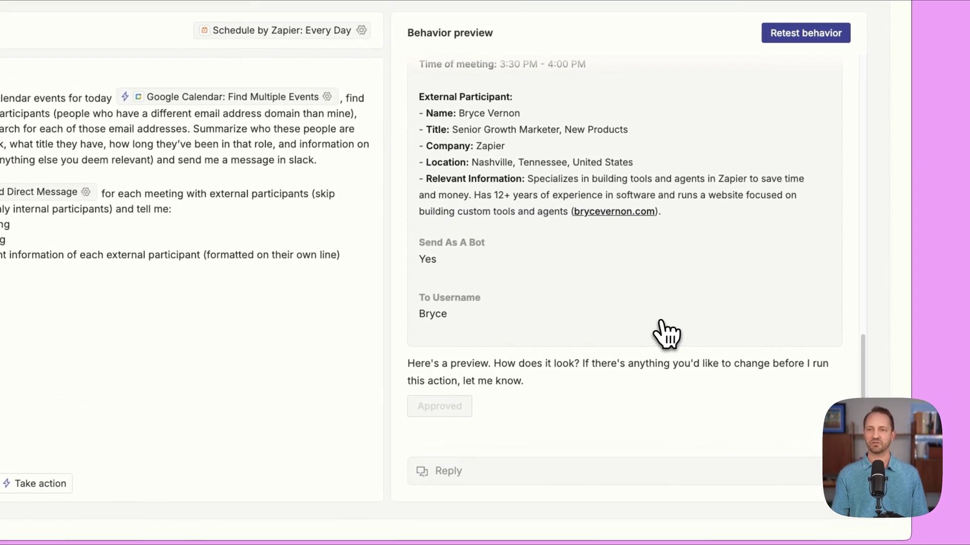